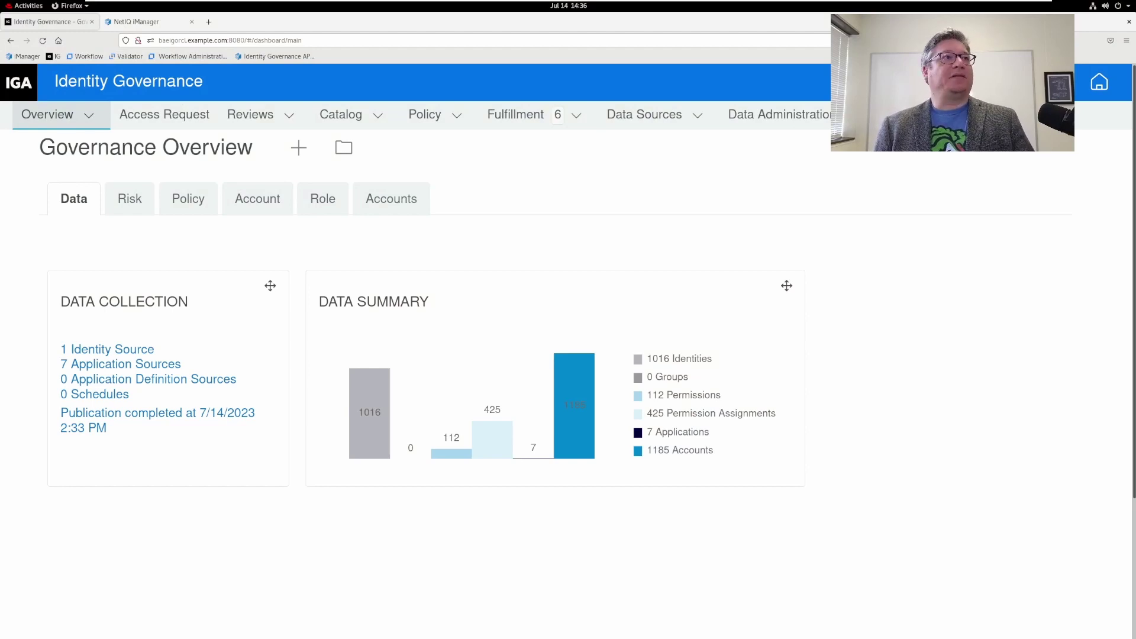
# Step: Start a new business role named 'Active Employees' from Policy > Business Roles
pyautogui.click(426, 115)
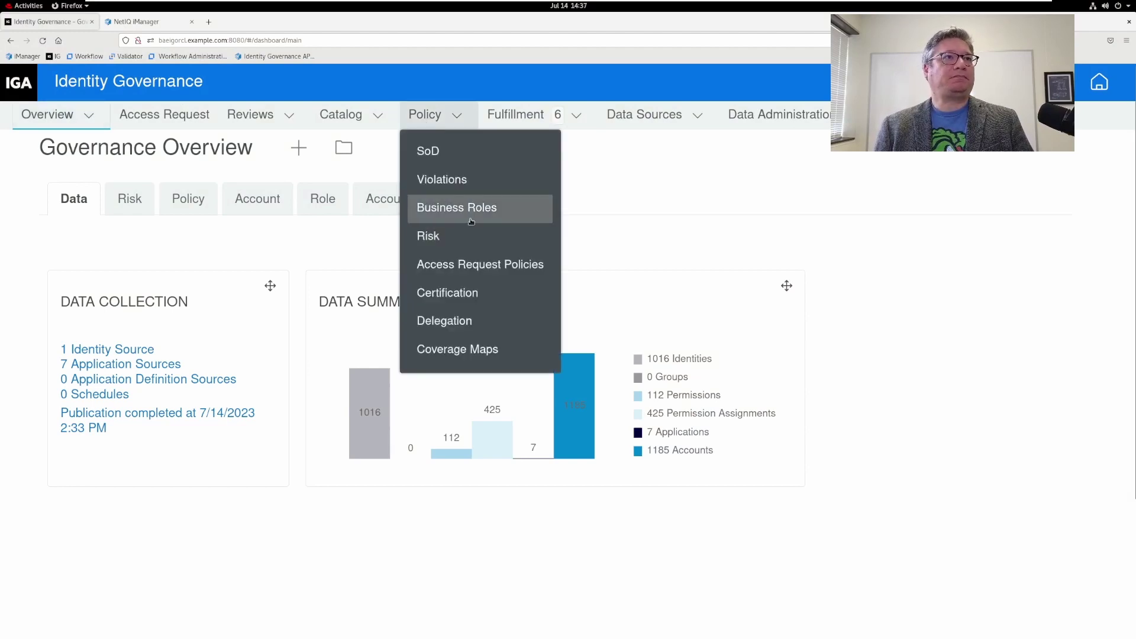
pyautogui.click(449, 208)
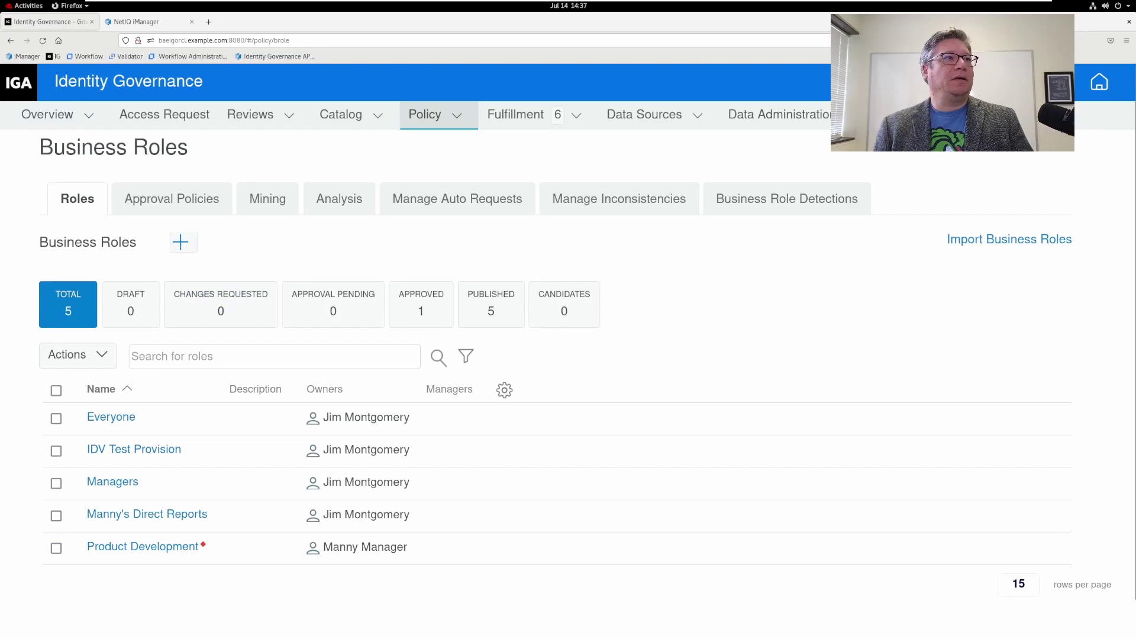
pyautogui.click(180, 241)
pyautogui.write('Ac')
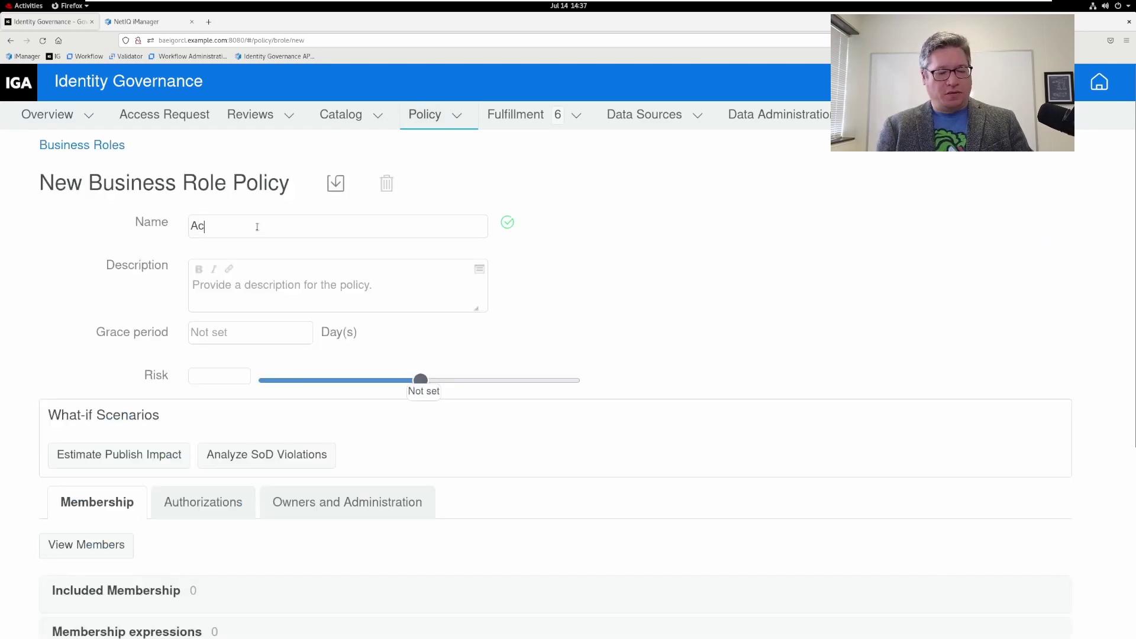
pyautogui.write('tive Employees')
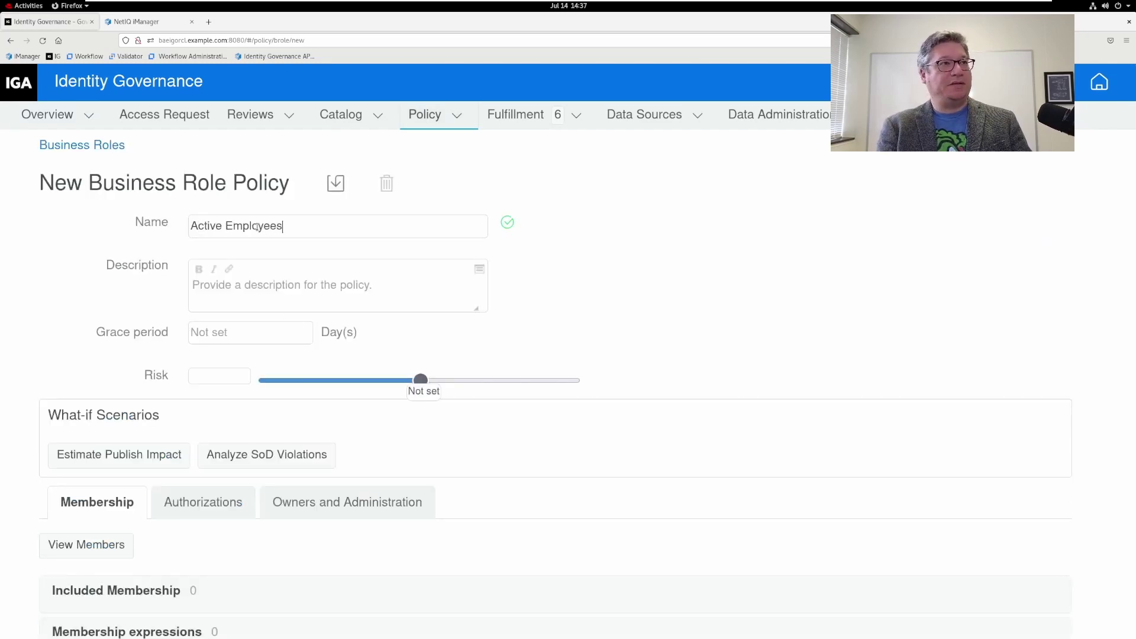
pyautogui.scroll(-5, 774, 375)
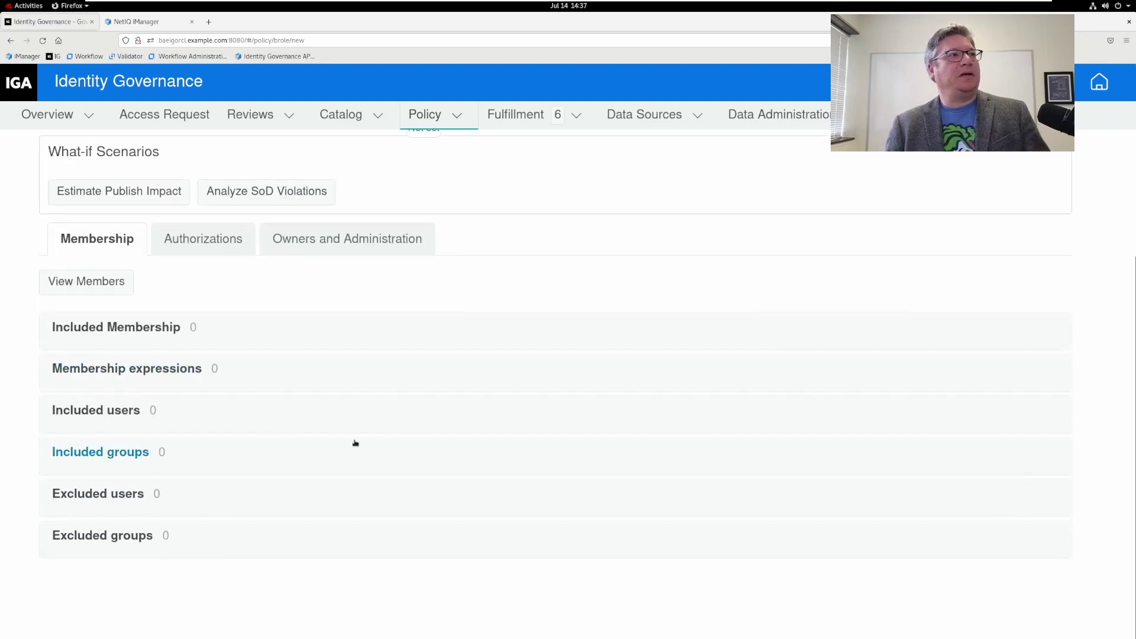
# Step: Add a membership expression: Employee Status matches Active
pyautogui.click(118, 373)
pyautogui.click(168, 413)
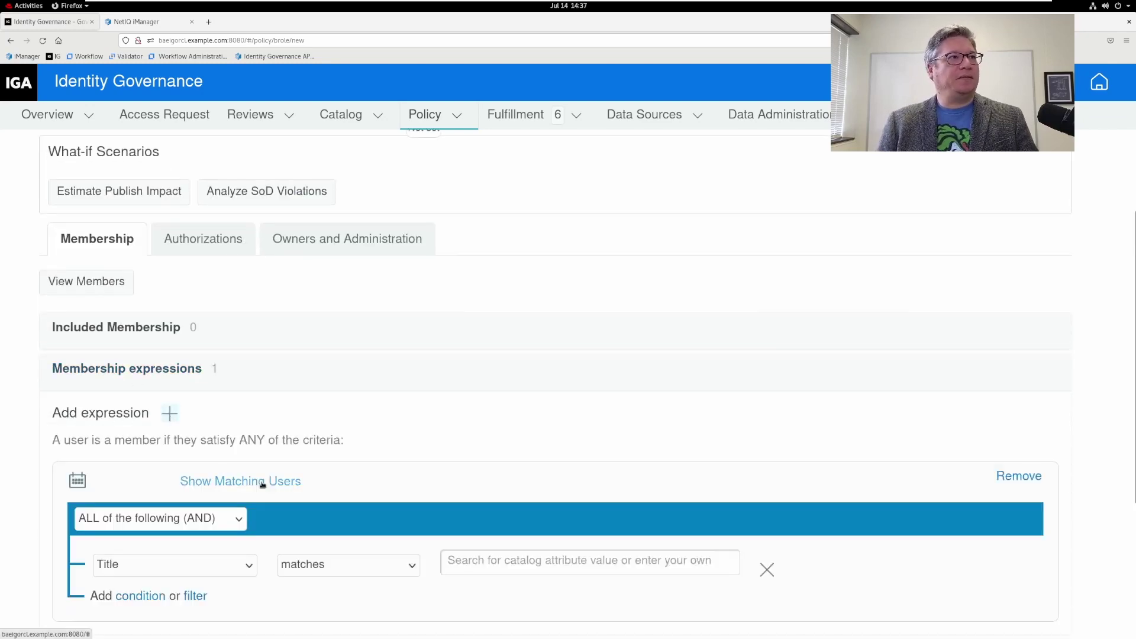
pyautogui.click(226, 566)
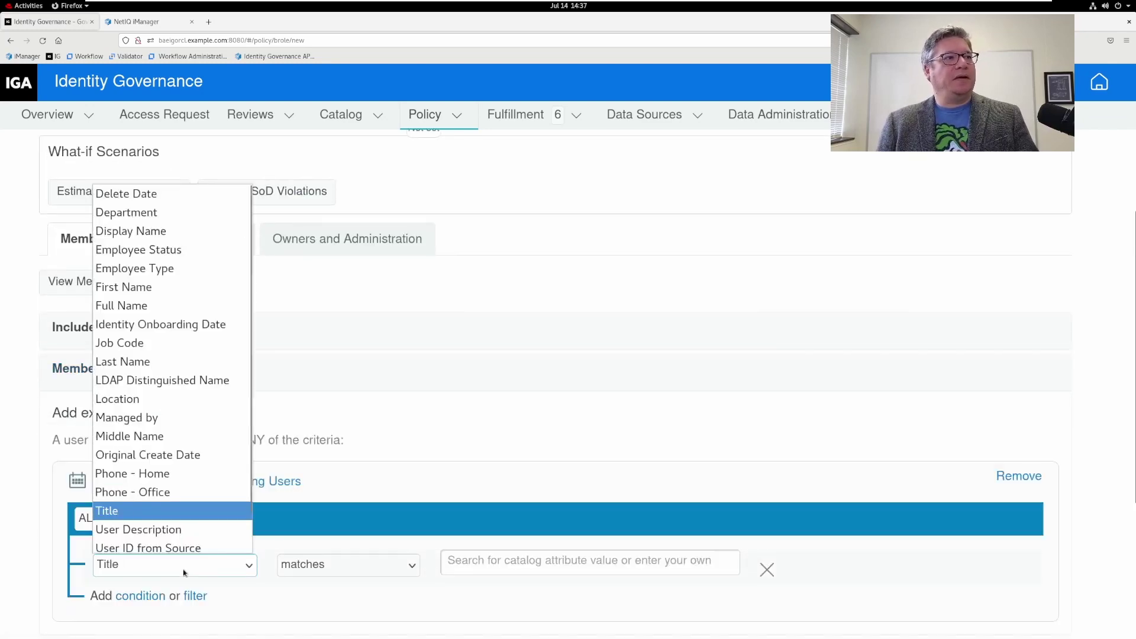
pyautogui.click(182, 250)
pyautogui.click(492, 569)
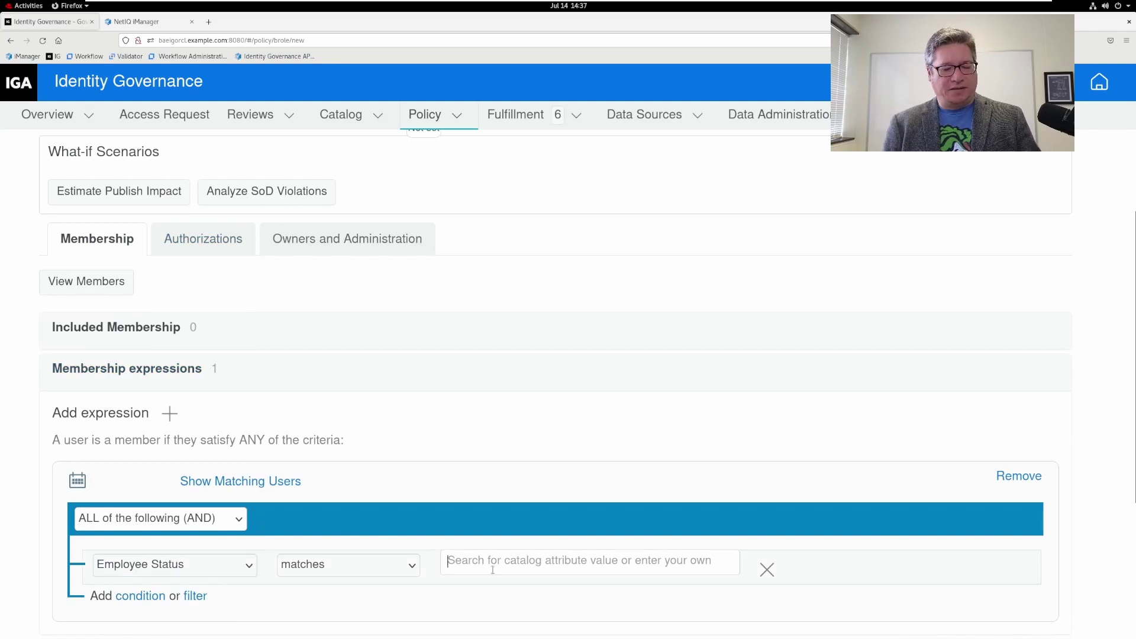
pyautogui.write('Active')
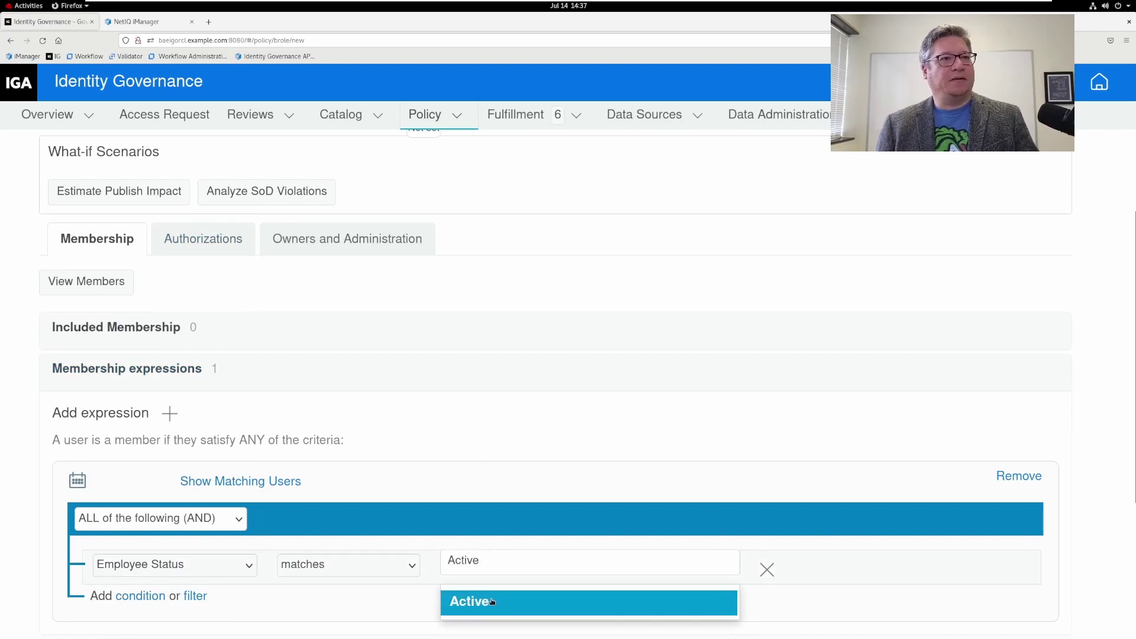
pyautogui.click(492, 600)
pyautogui.scroll(-5, 93, 580)
pyautogui.scroll(10, 196, 444)
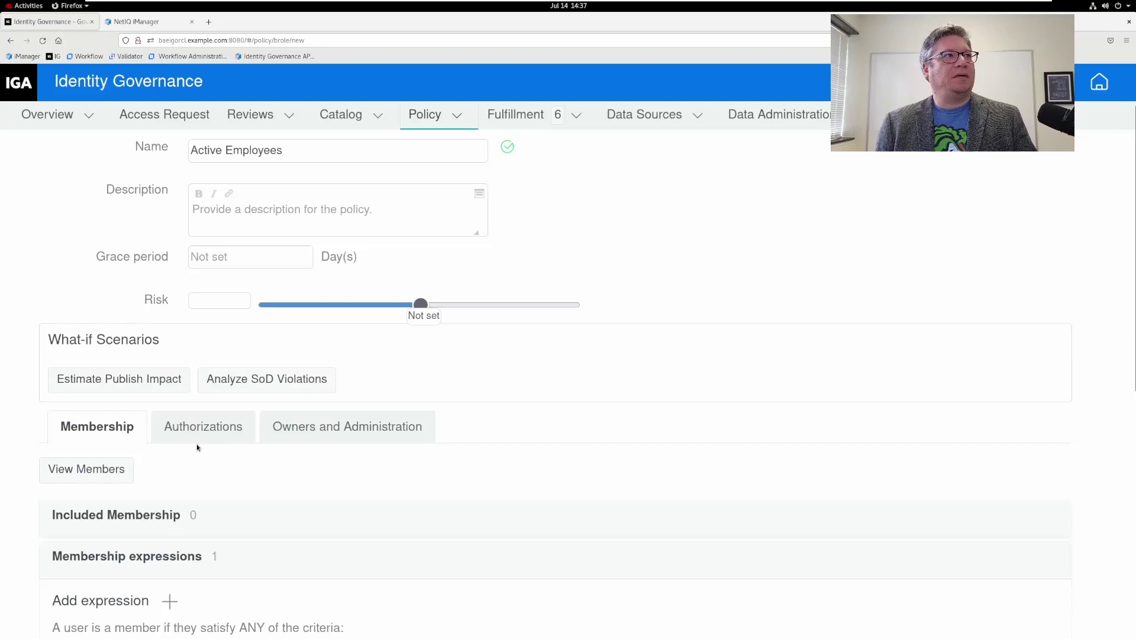
# Step: Save Active Employees without the SoD analysis, then expand Authorized Permissions on the Authorizations tab
pyautogui.click(335, 182)
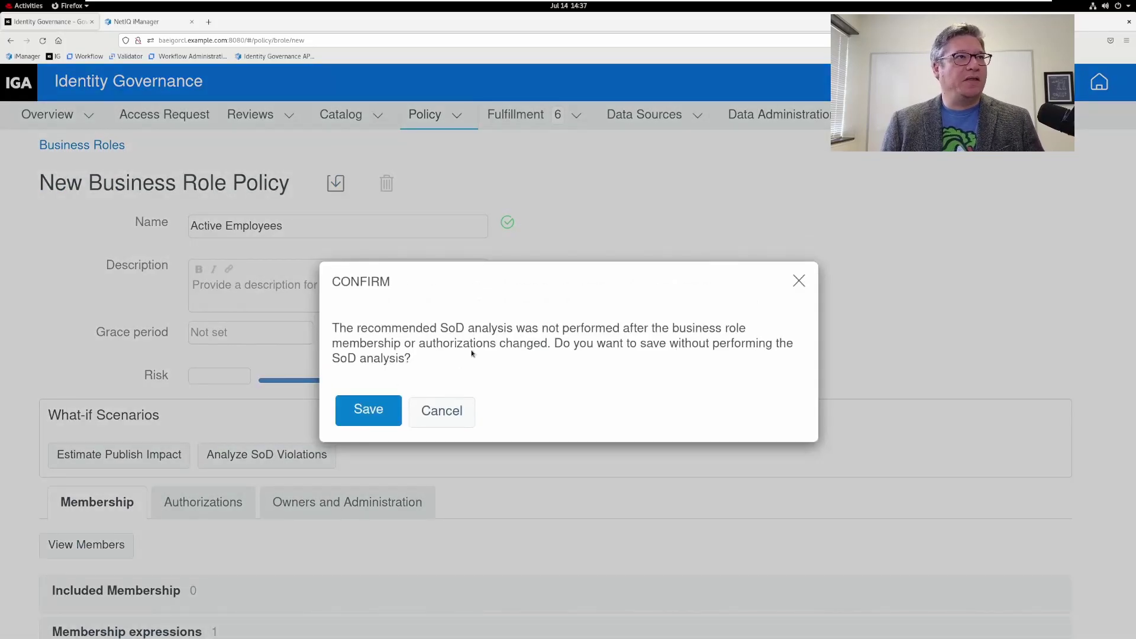
pyautogui.click(375, 409)
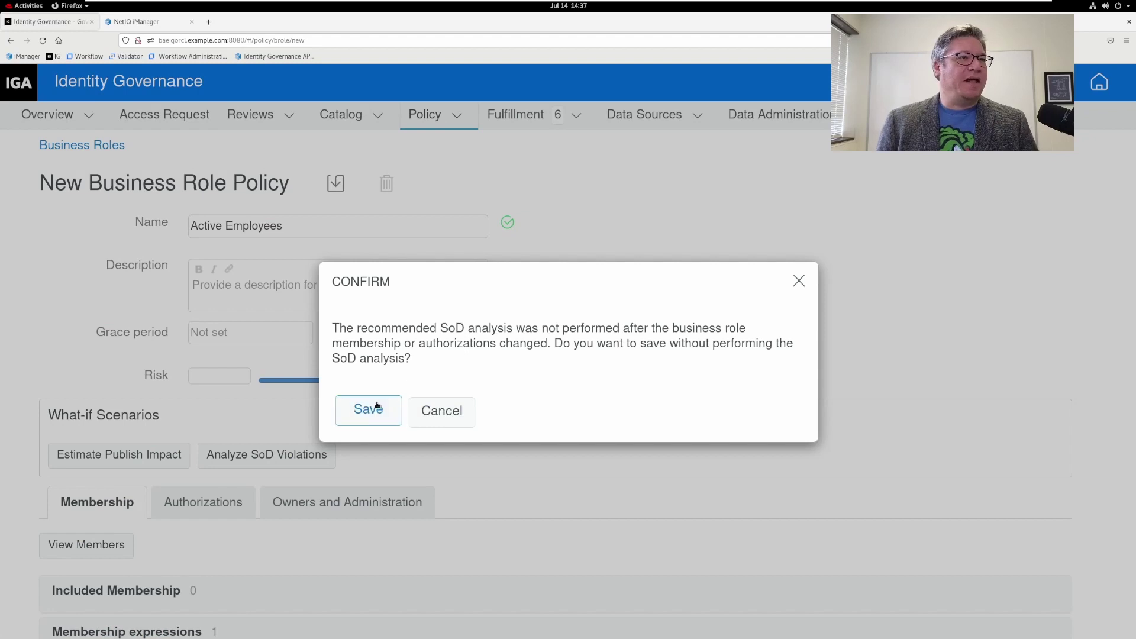
pyautogui.scroll(-5, 636, 360)
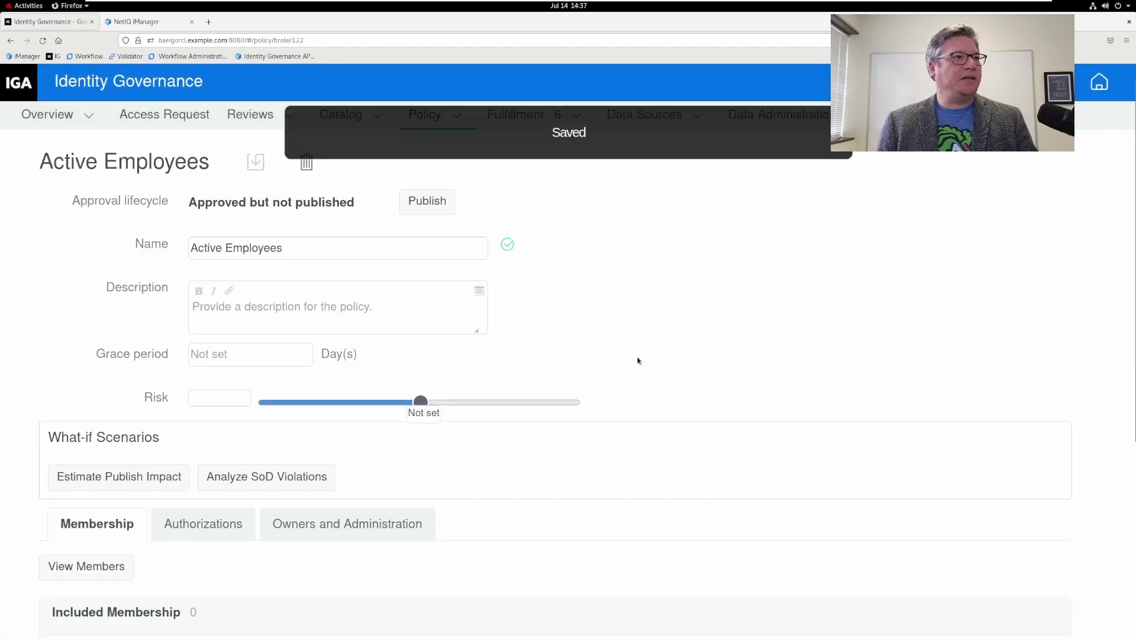
pyautogui.click(208, 359)
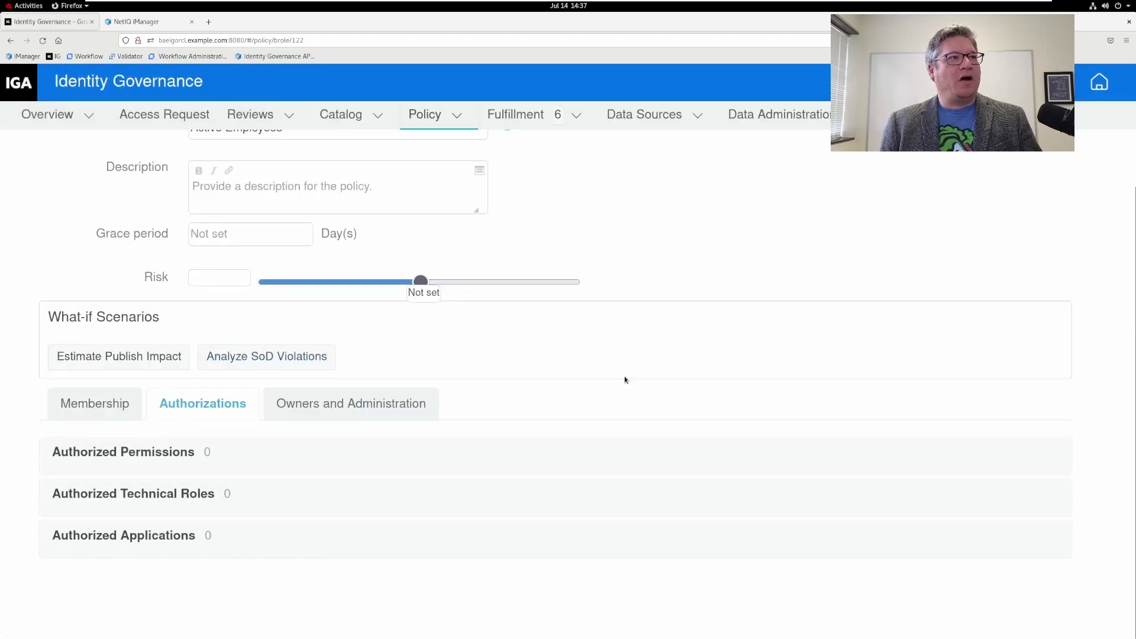
pyautogui.click(225, 457)
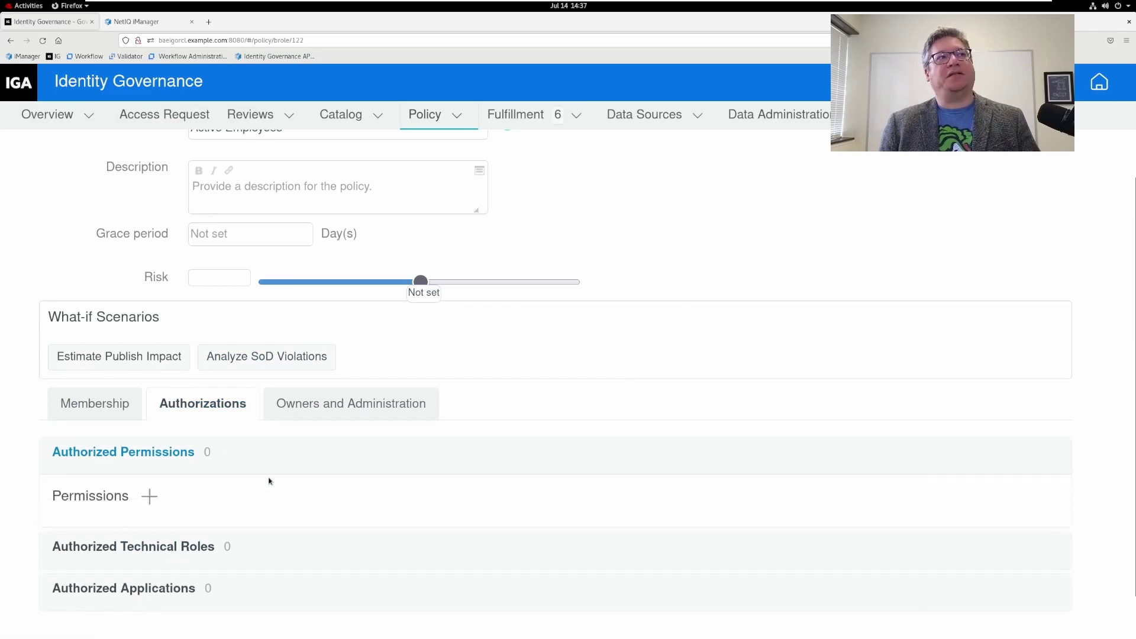
pyautogui.click(150, 497)
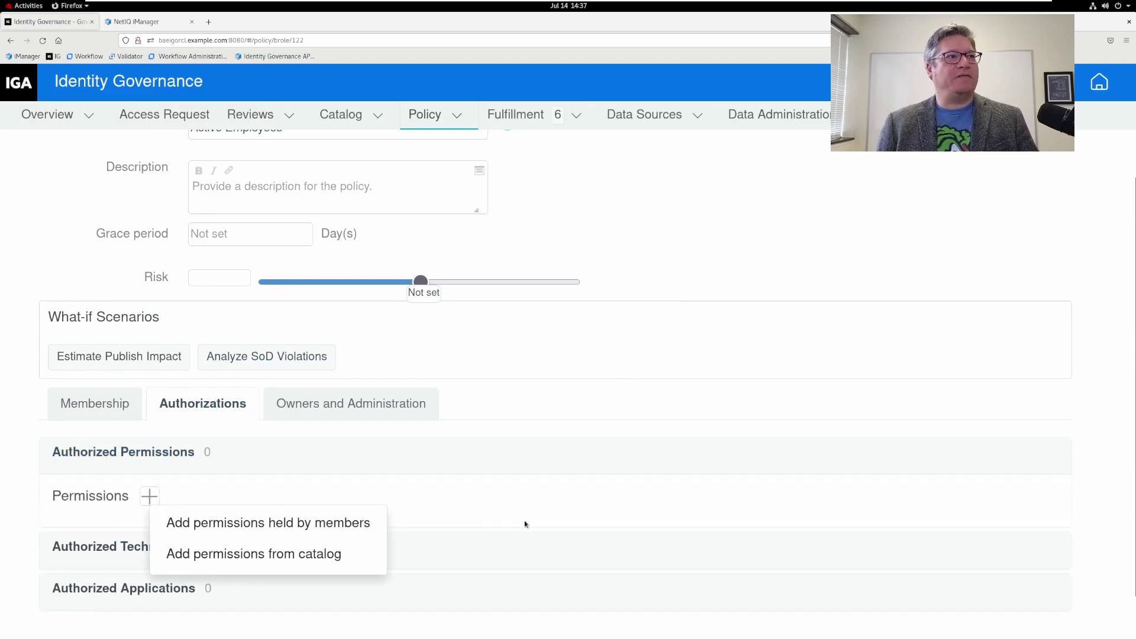
# Step: Add the catalog permissions 45321 (AD) and audit (IDV) to the role as mandatory
pyautogui.click(324, 555)
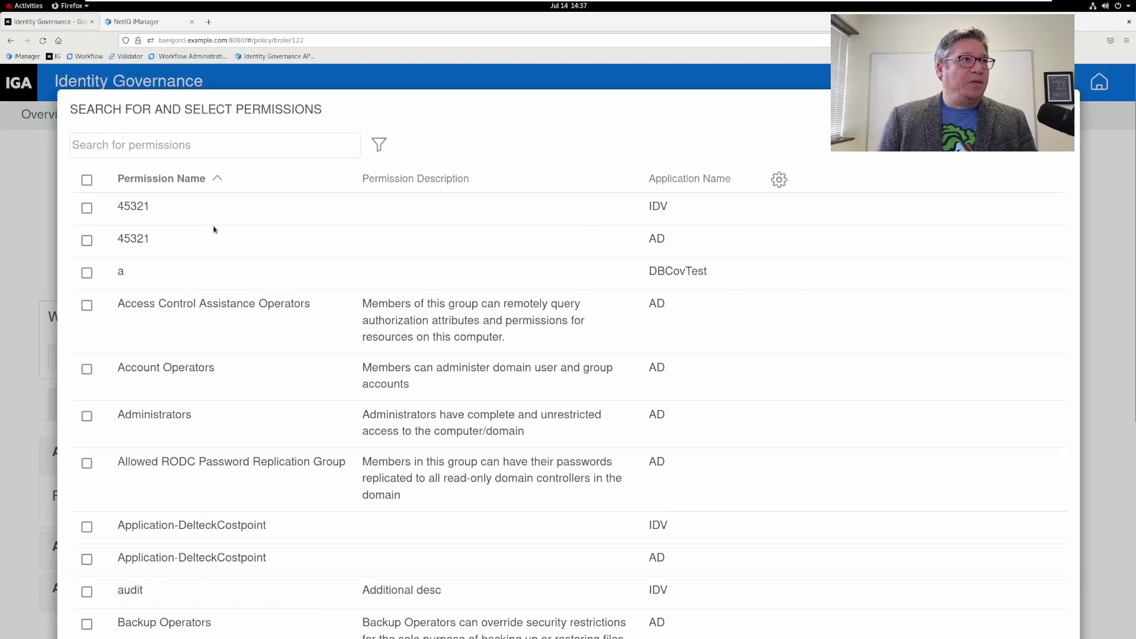
pyautogui.click(87, 240)
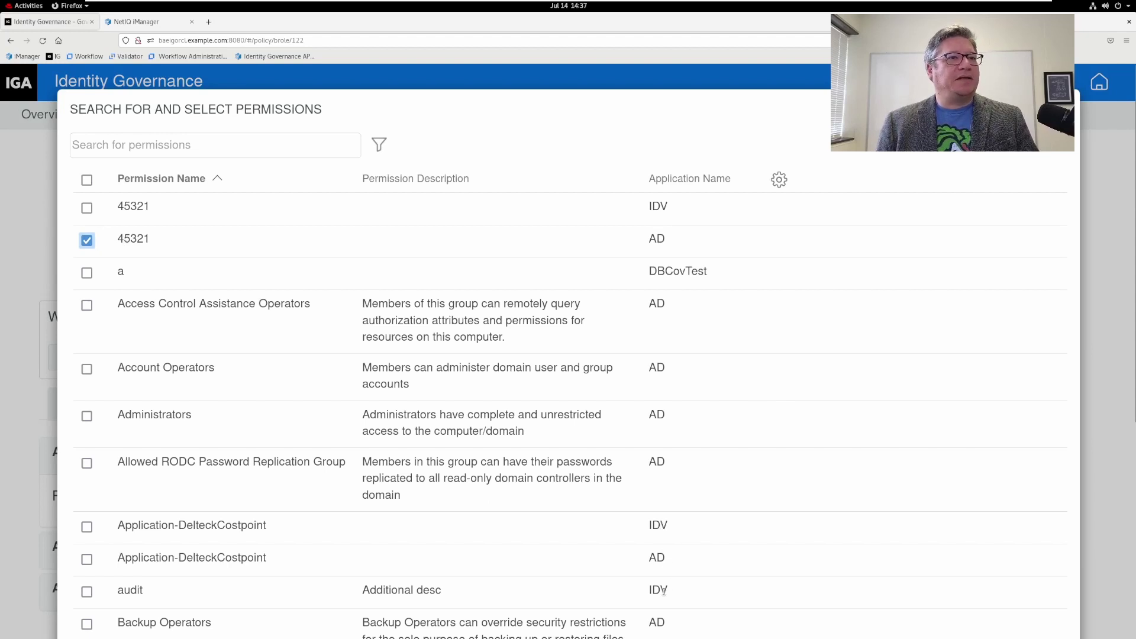
pyautogui.moveTo(669, 590); pyautogui.dragTo(654, 590)
pyautogui.click(87, 592)
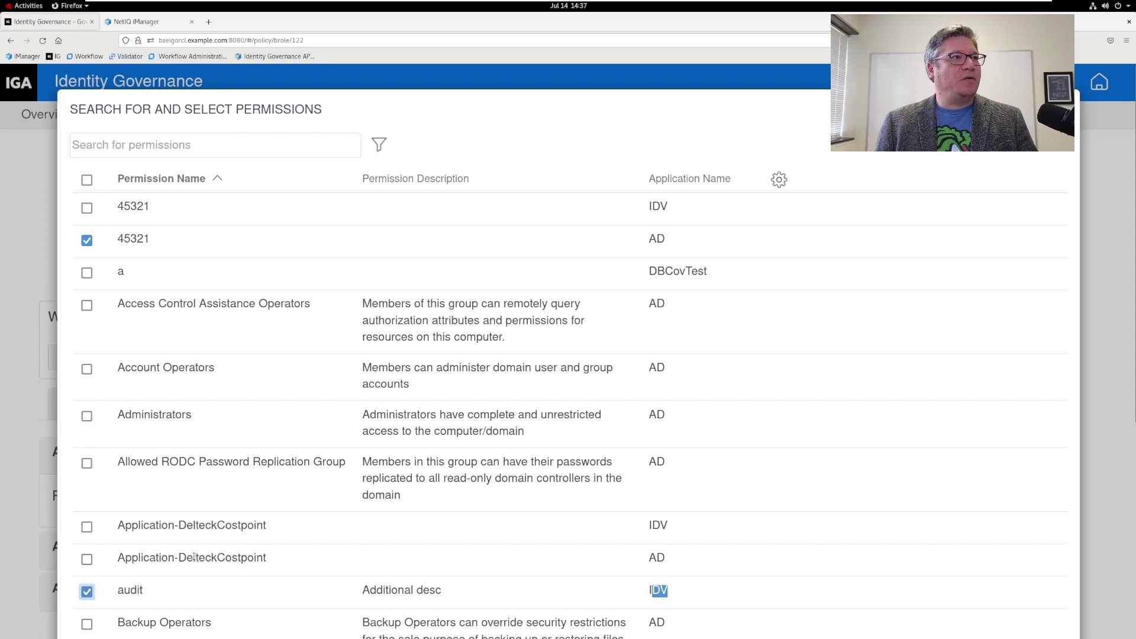
pyautogui.scroll(-5, 89, 589)
pyautogui.click(106, 582)
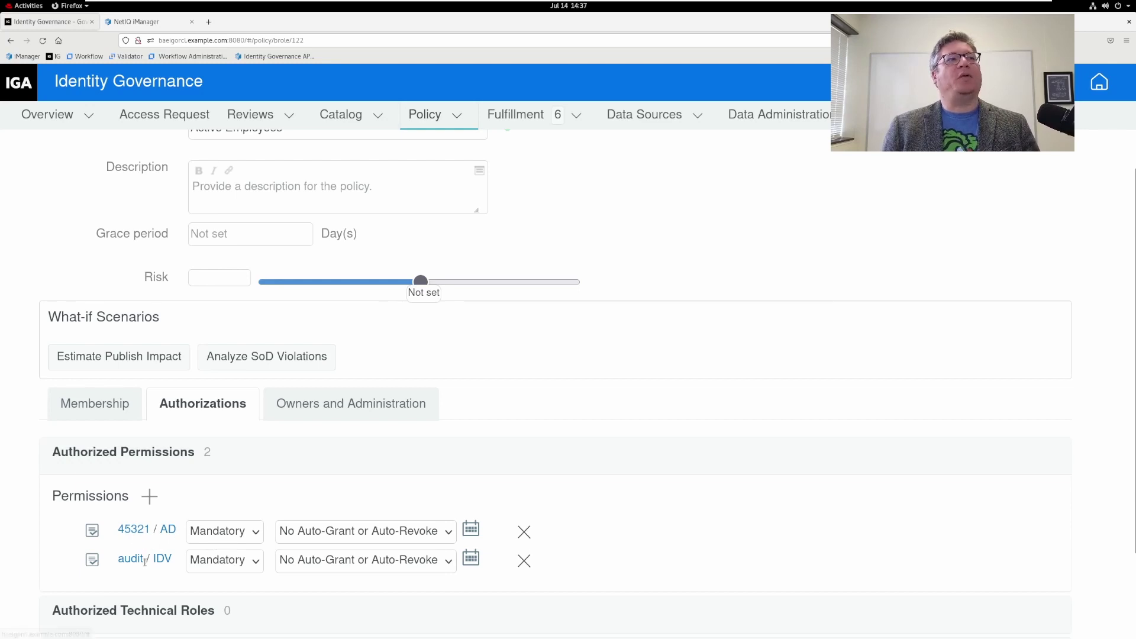
# Step: Save the role's permission changes without the SoD analysis, then publish Active Employees
pyautogui.scroll(3, 476, 482)
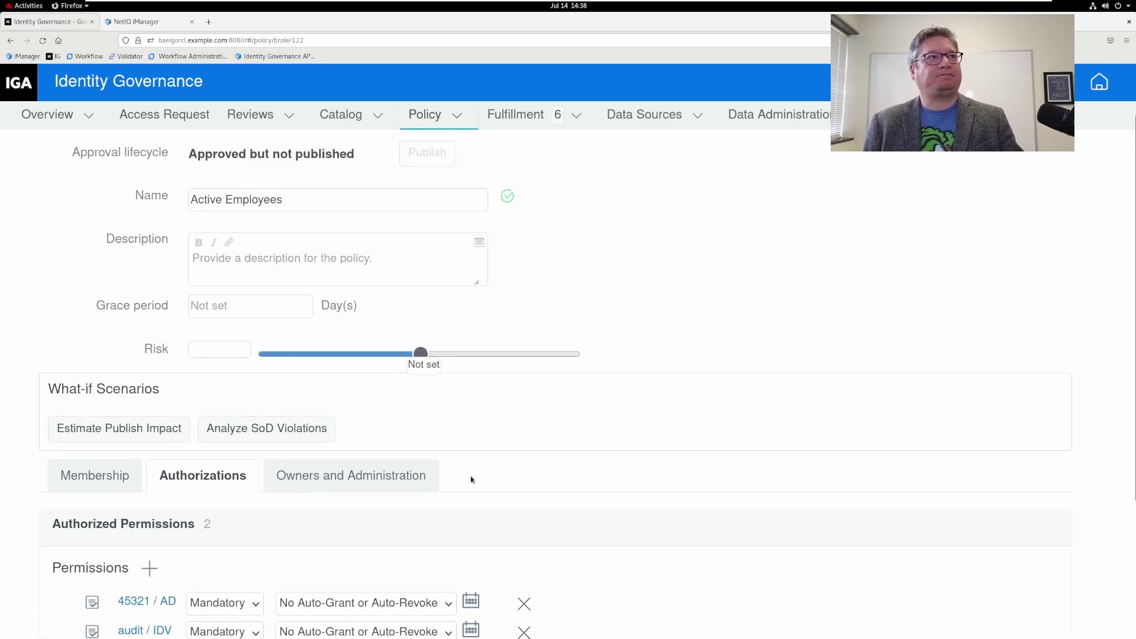
pyautogui.click(256, 183)
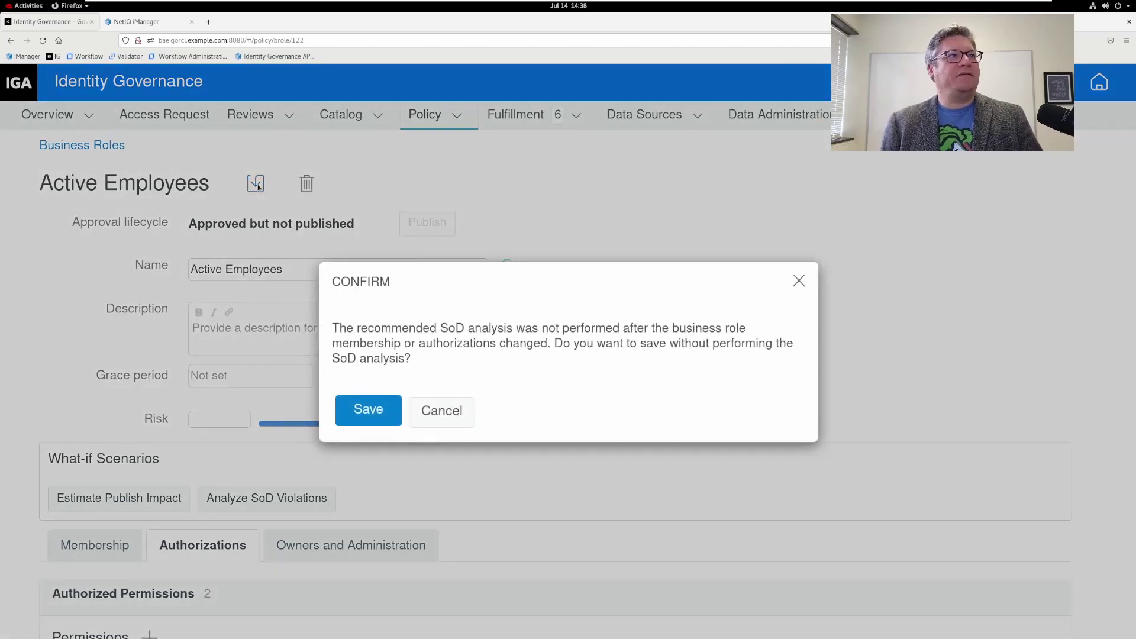
pyautogui.click(375, 417)
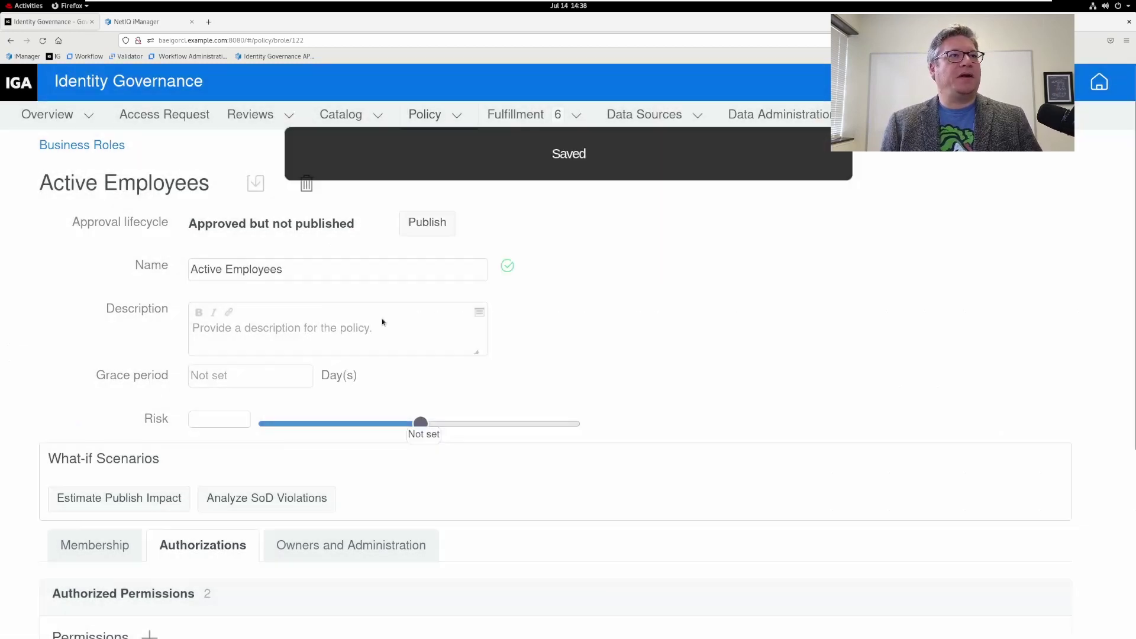
pyautogui.click(421, 224)
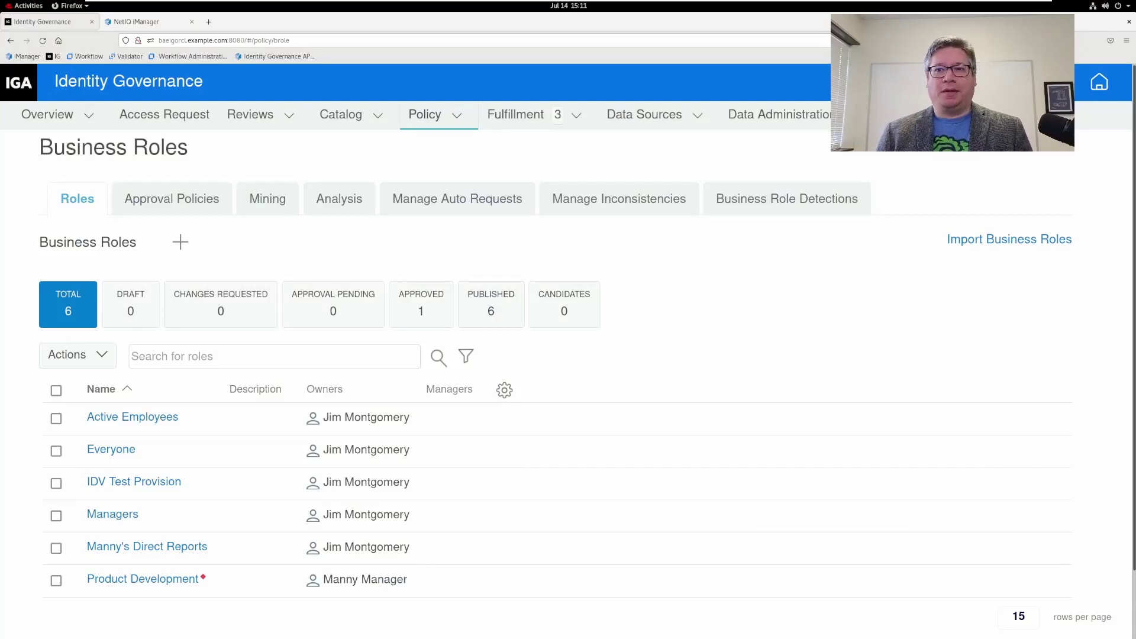
# Step: Open the matching identity from Catalog > Identities and confirm Active Employees is among its business roles
pyautogui.click(337, 118)
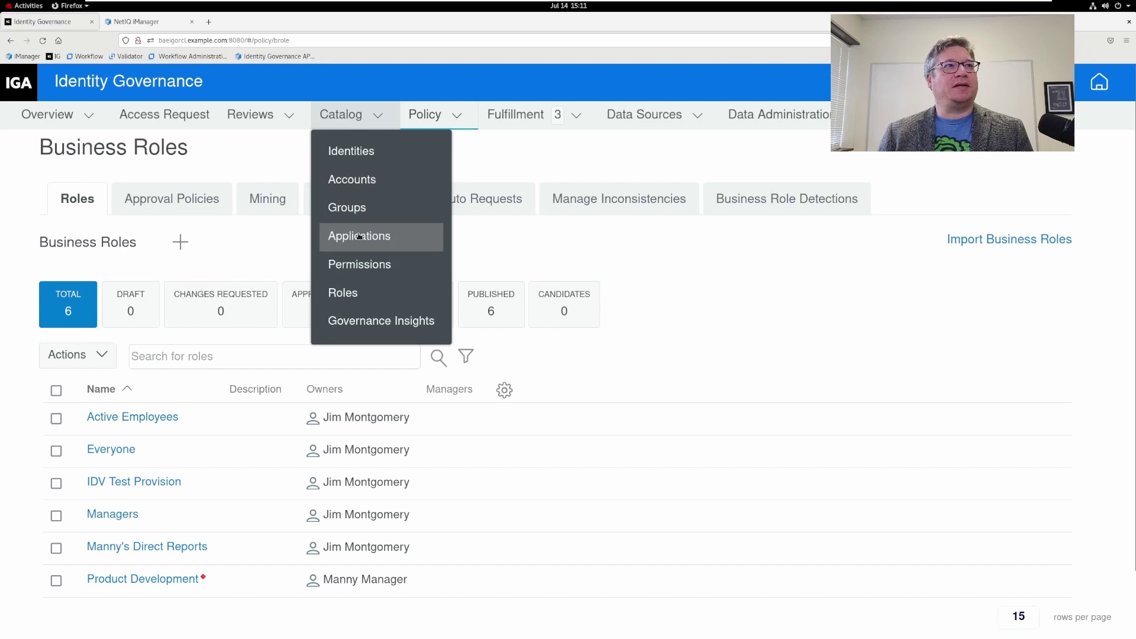
pyautogui.click(355, 150)
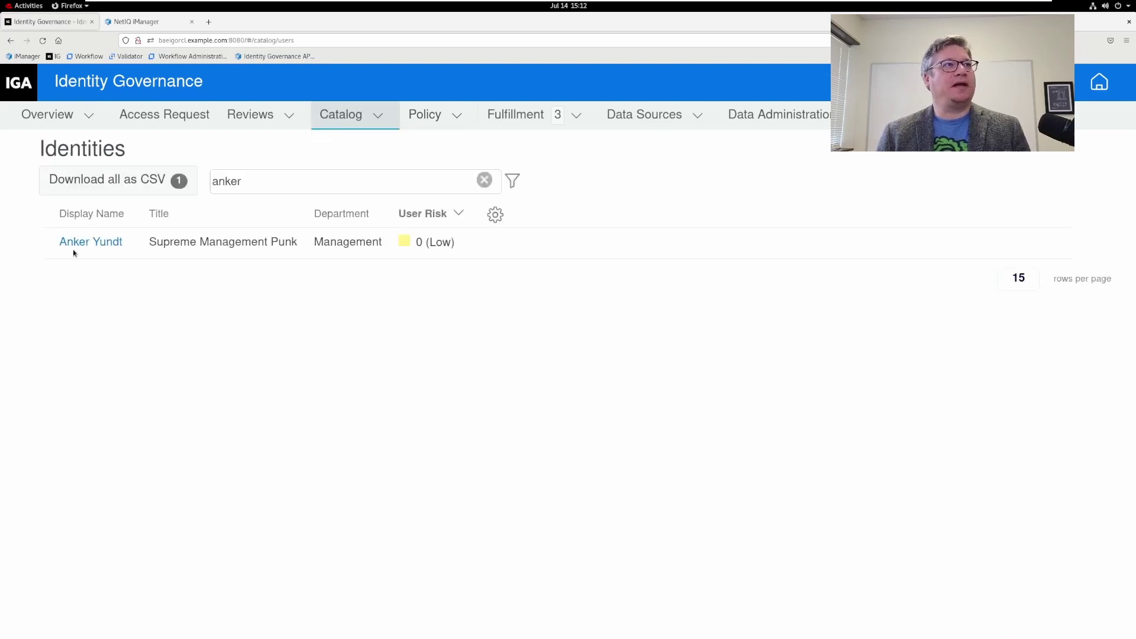
pyautogui.moveTo(126, 245); pyautogui.dragTo(64, 249)
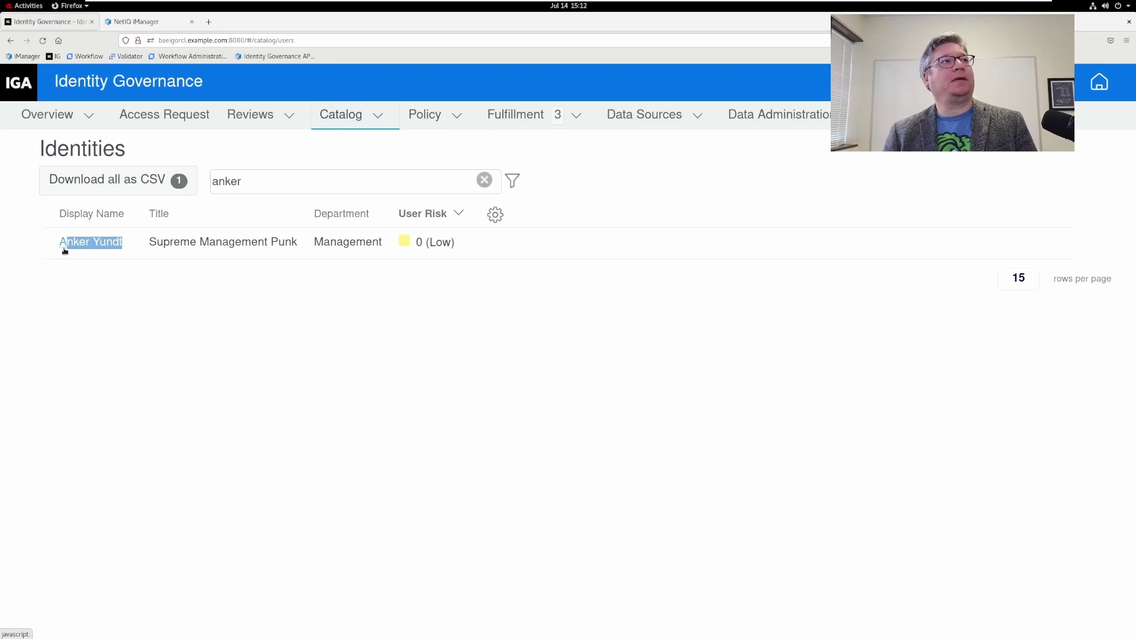
pyautogui.click(65, 249)
pyautogui.scroll(-7, 191, 494)
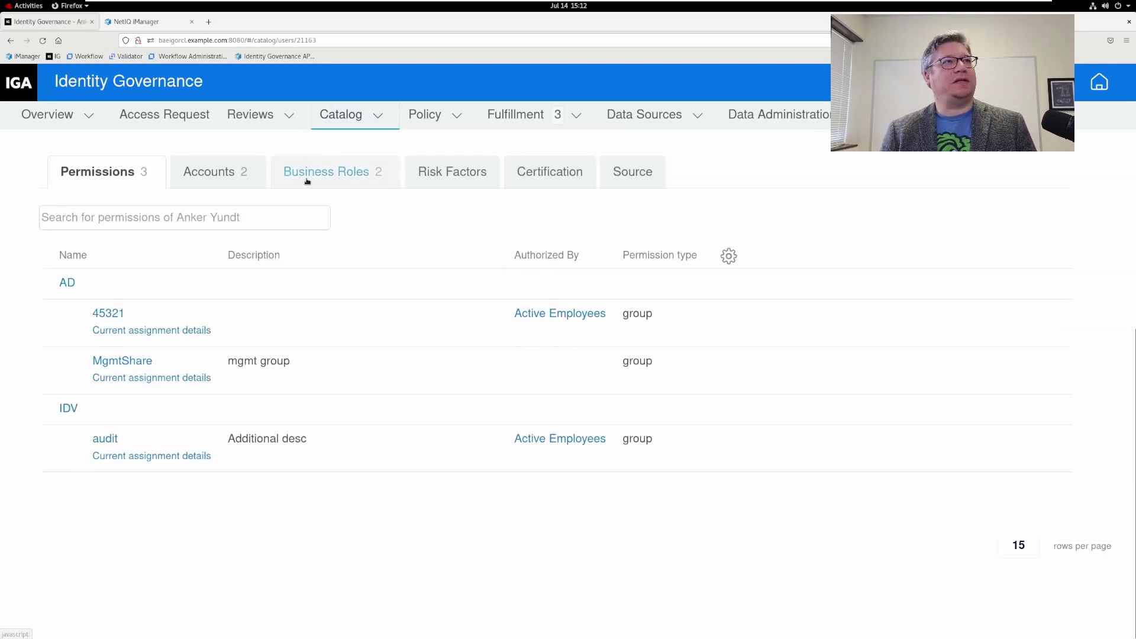
pyautogui.scroll(6, 276, 337)
pyautogui.click(354, 556)
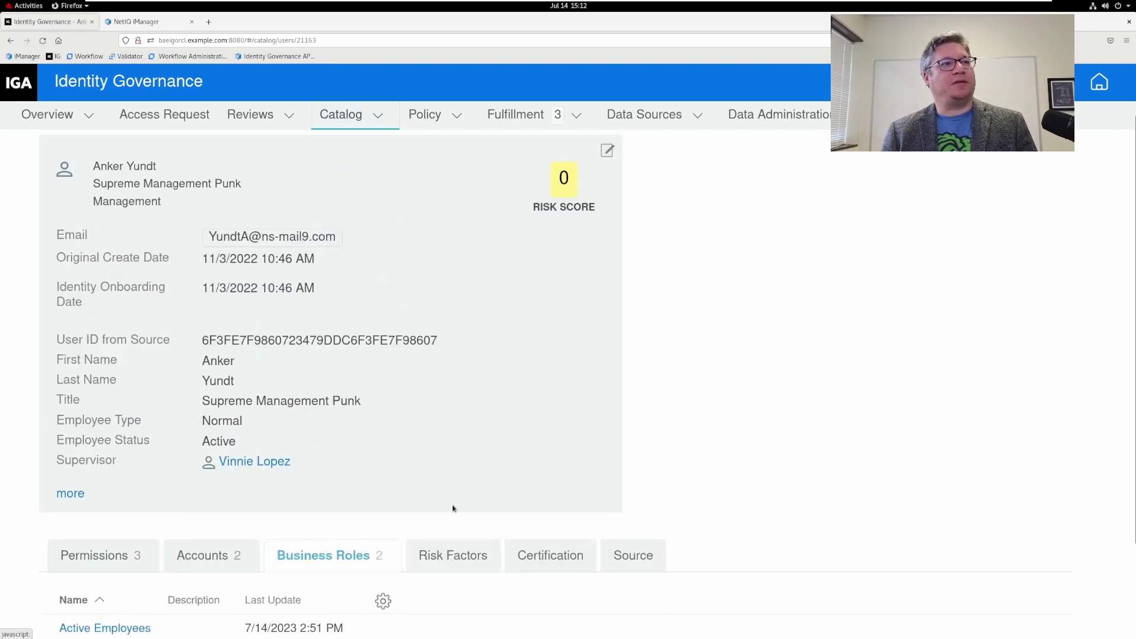
pyautogui.scroll(-2, 452, 505)
pyautogui.moveTo(151, 512); pyautogui.dragTo(58, 516)
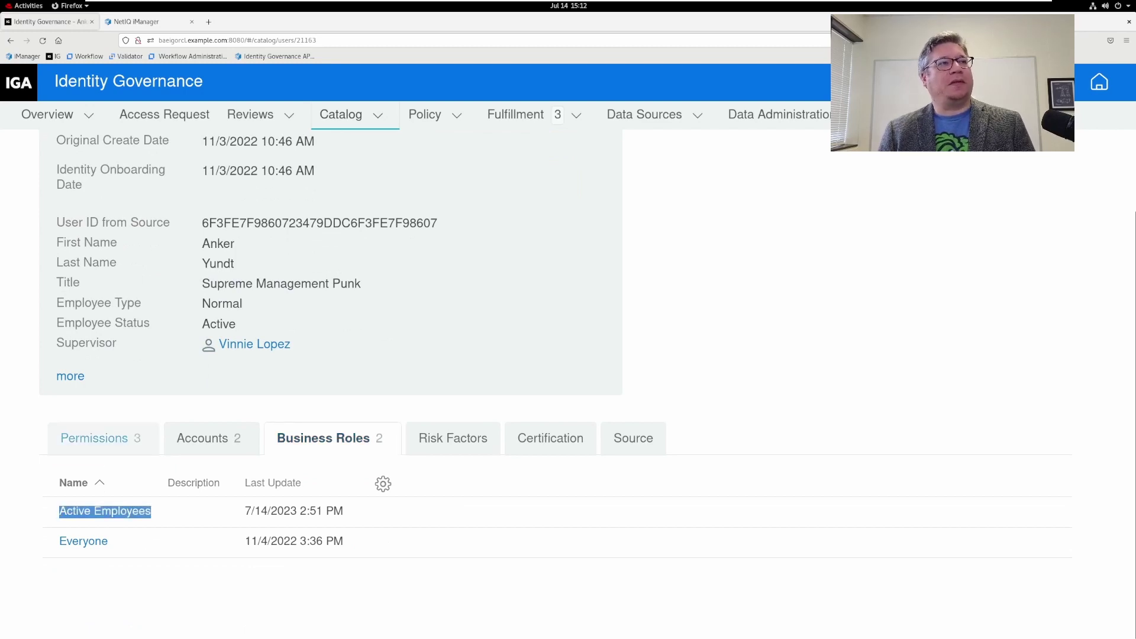
# Step: Check that the identity's 45321 and audit permissions are authorized by Active Employees
pyautogui.click(98, 438)
pyautogui.scroll(-1, 560, 340)
pyautogui.scroll(-2, 560, 344)
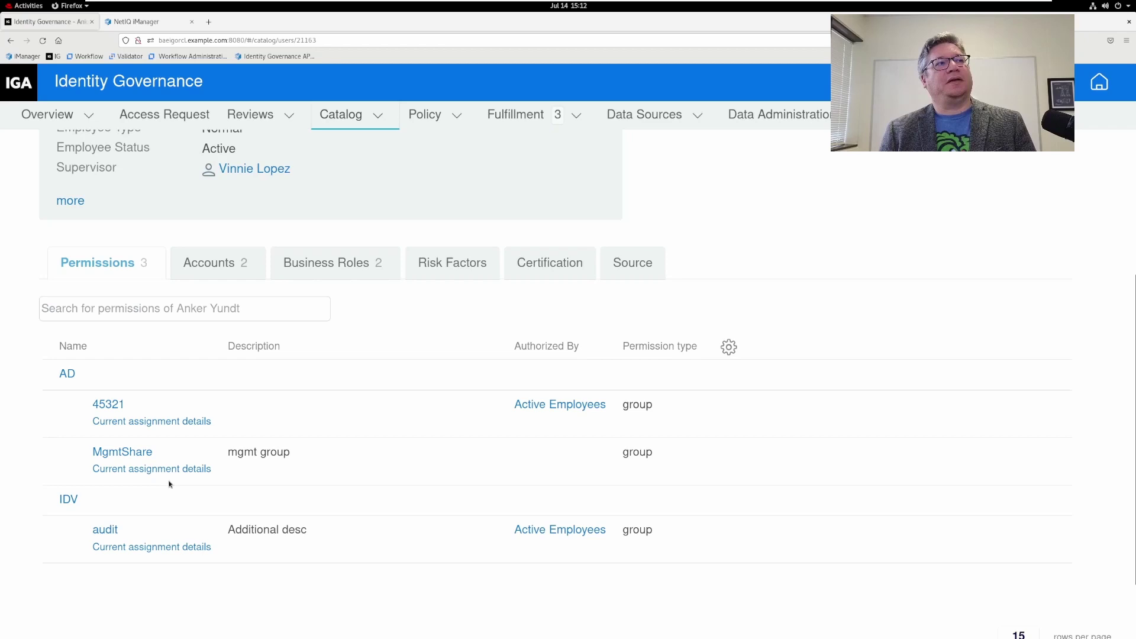
pyautogui.moveTo(217, 431); pyautogui.dragTo(92, 407)
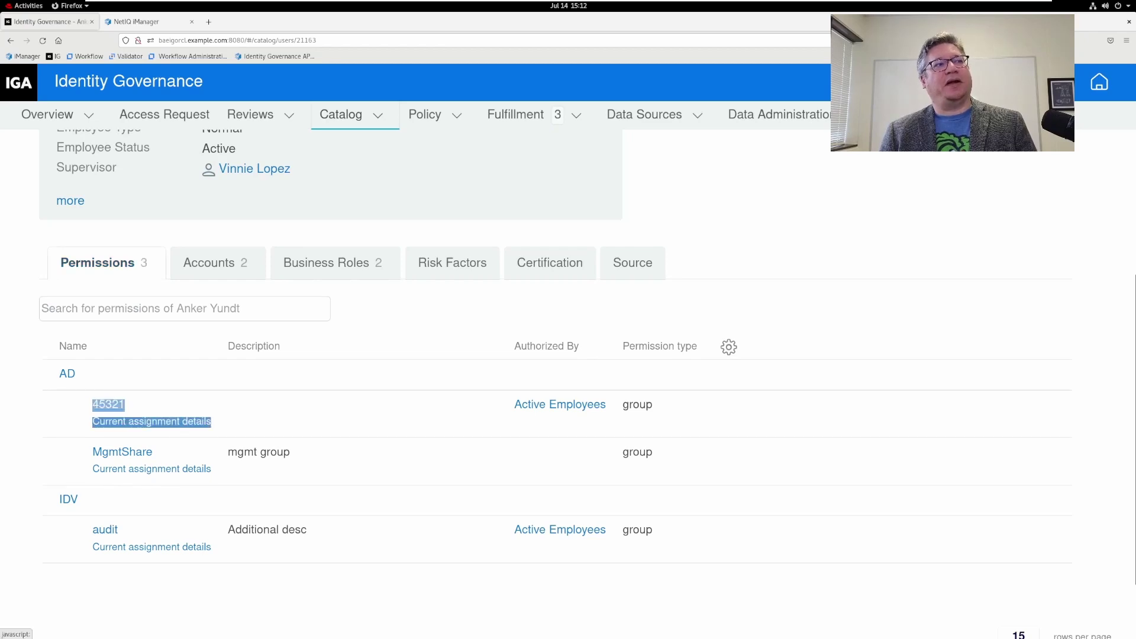
pyautogui.moveTo(221, 551); pyautogui.dragTo(93, 530)
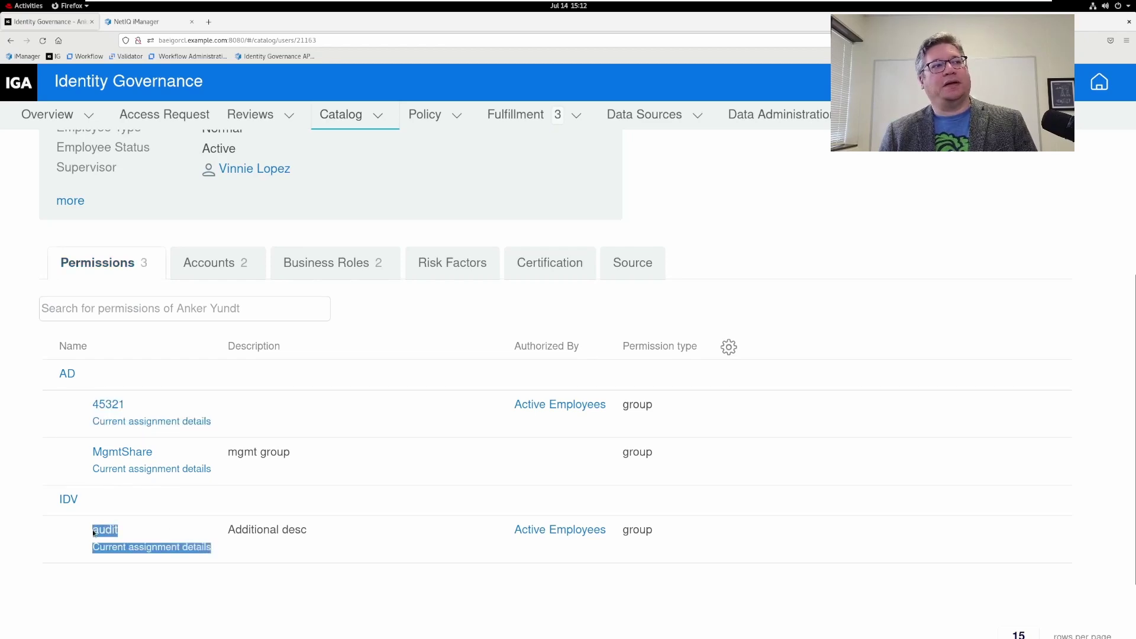